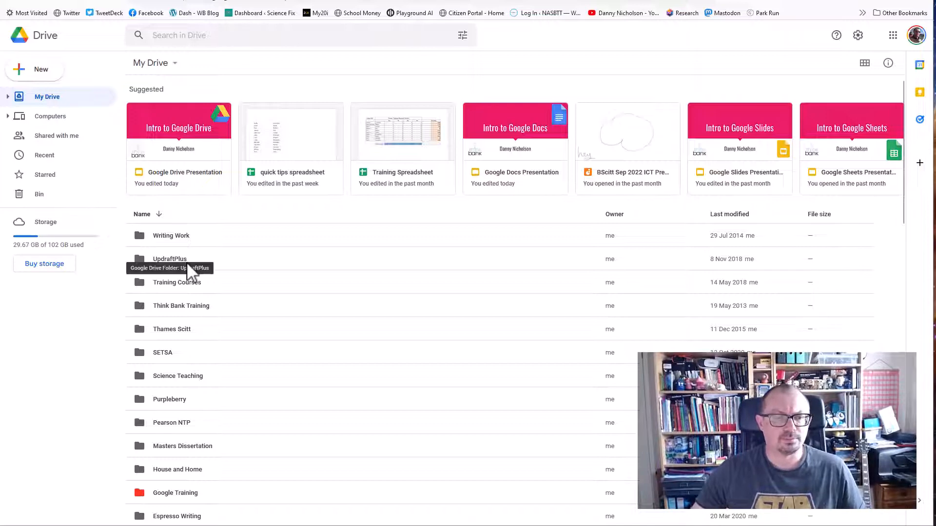
# - Open the Google Training folder and add the Untitled document to Starred
pyautogui.scroll(-2, 232, 305)
pyautogui.scroll(2, 232, 294)
pyautogui.scroll(-5, 230, 293)
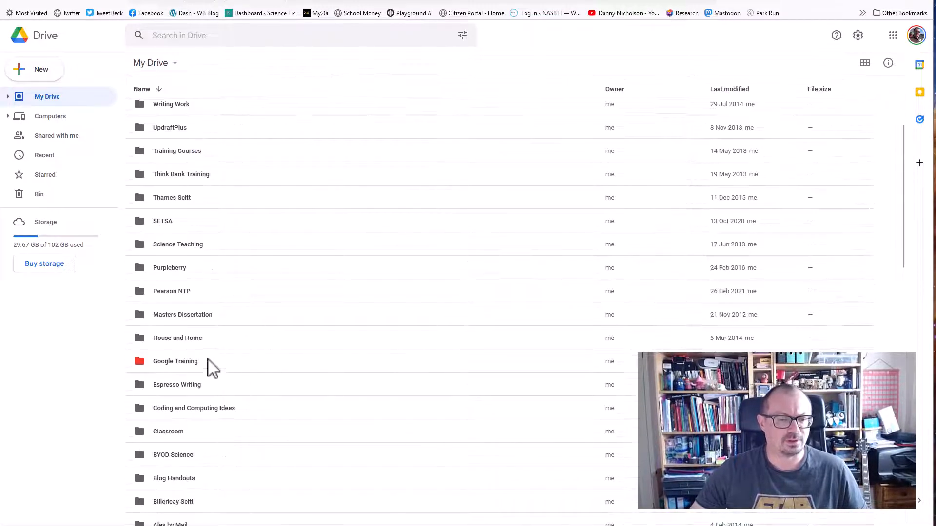
pyautogui.doubleClick(166, 362)
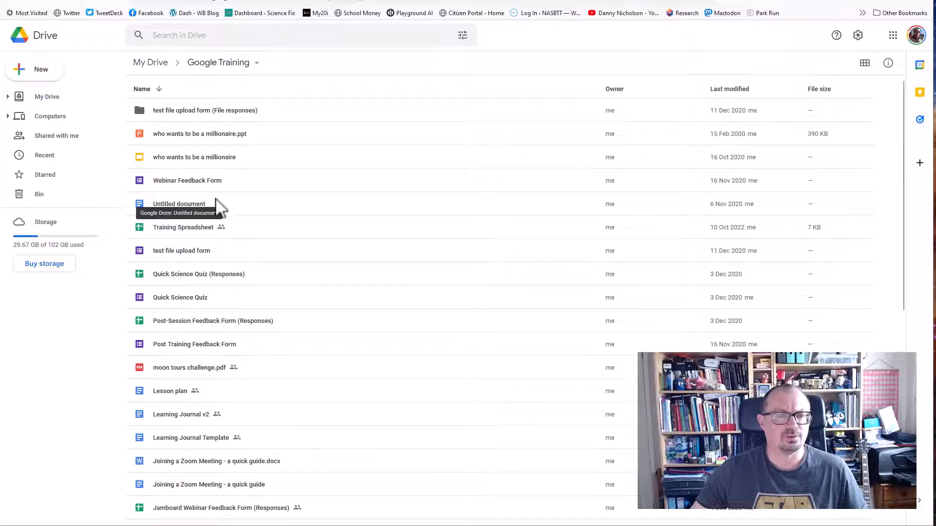
pyautogui.rightClick(170, 208)
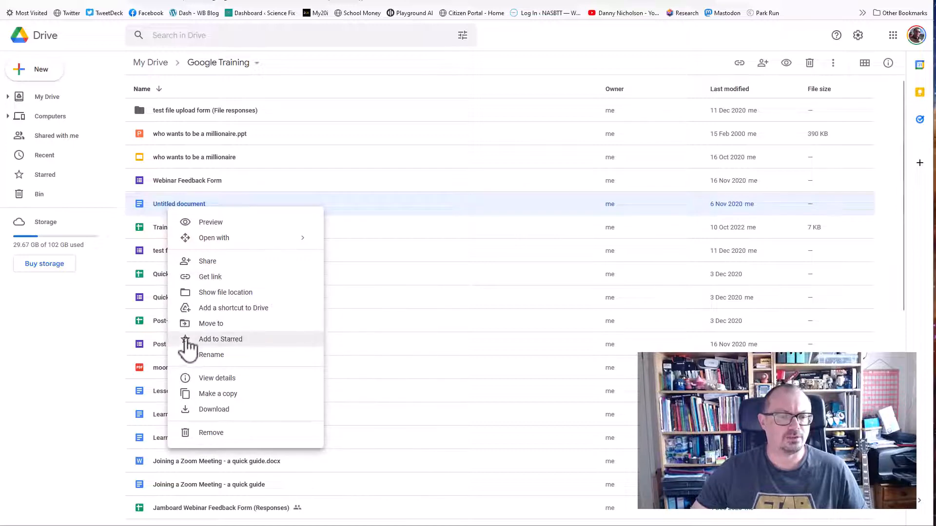
pyautogui.click(220, 339)
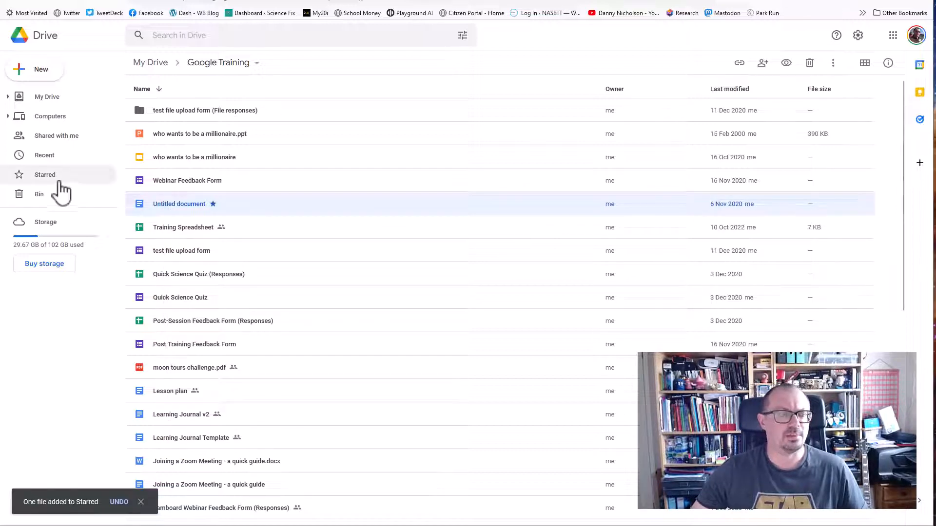
# - View the list of starred files and return to the Google Training folder in My Drive
pyautogui.click(37, 178)
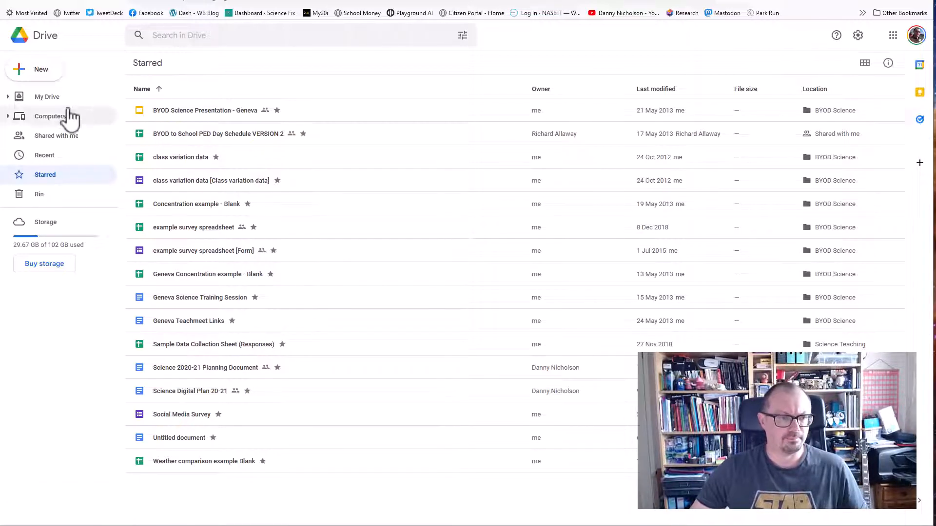
pyautogui.click(48, 100)
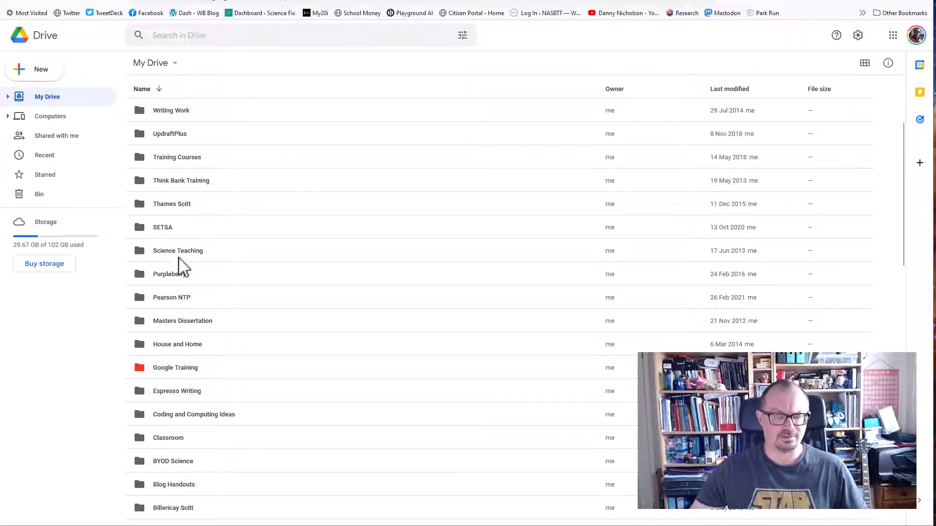
pyautogui.doubleClick(185, 369)
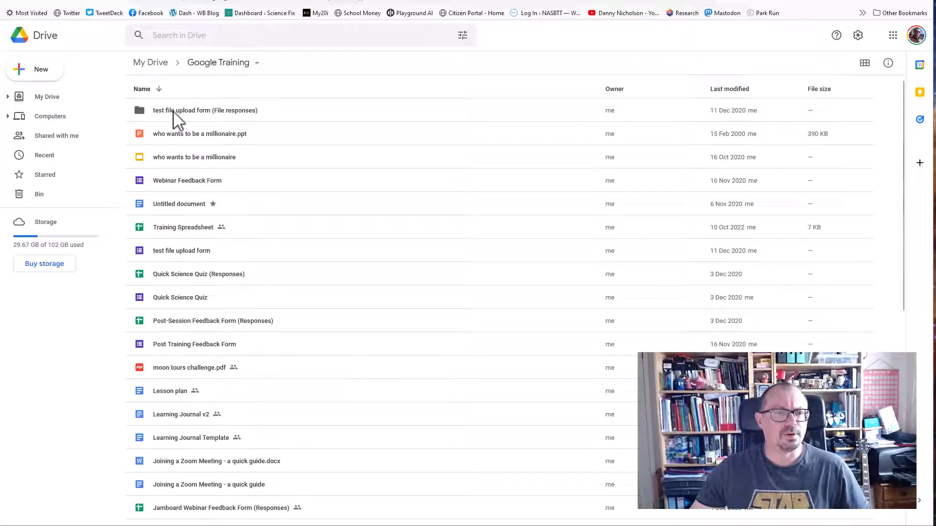
pyautogui.click(35, 74)
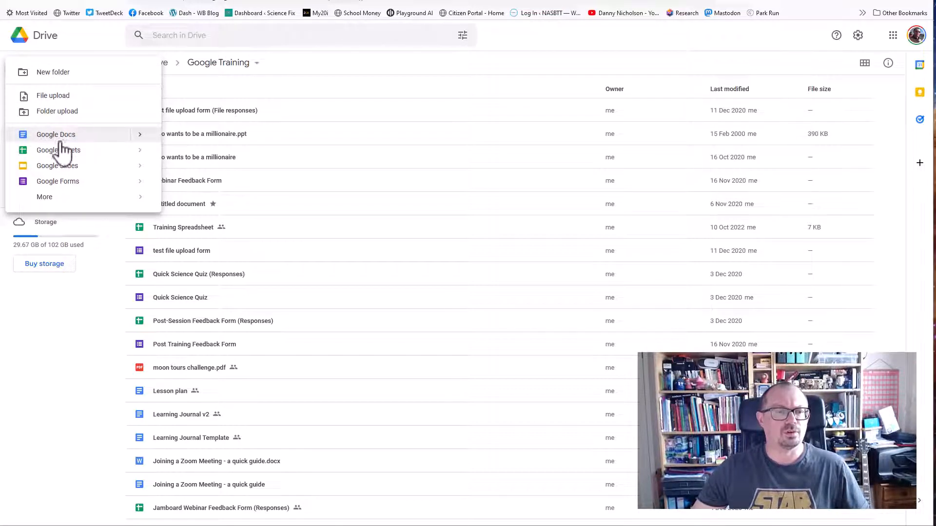
pyautogui.click(53, 387)
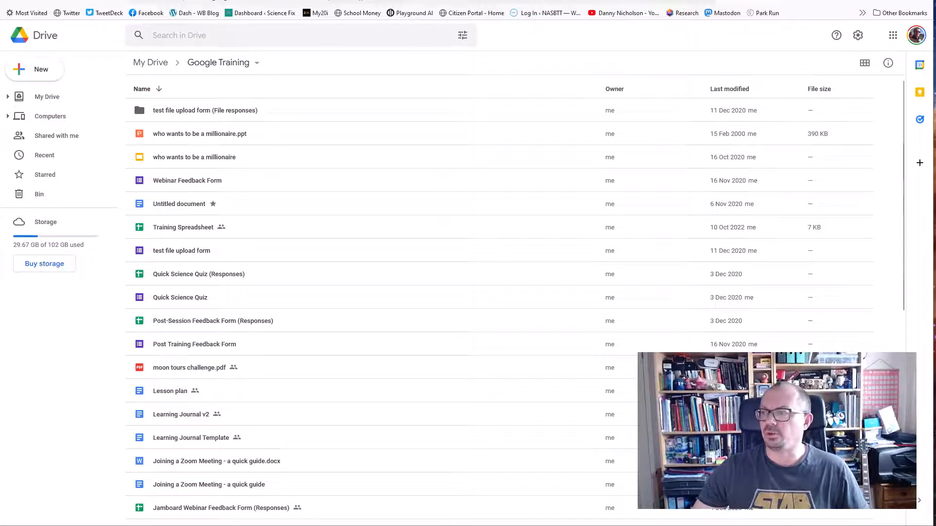
# - Upload What a VLE can do for You.ppt from the computer's VLE folder into the Google Training folder
pyautogui.moveTo(934, 128); pyautogui.dragTo(573, 125)
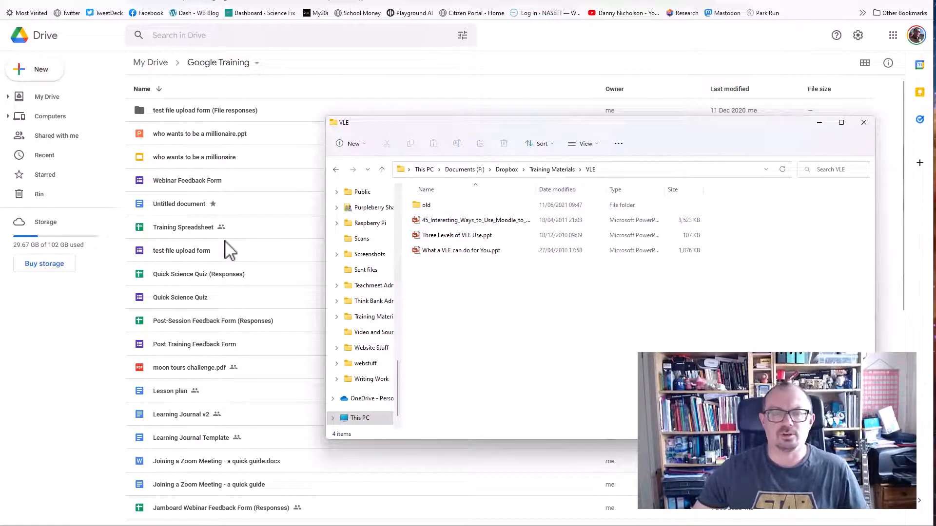
pyautogui.moveTo(459, 251); pyautogui.dragTo(250, 230)
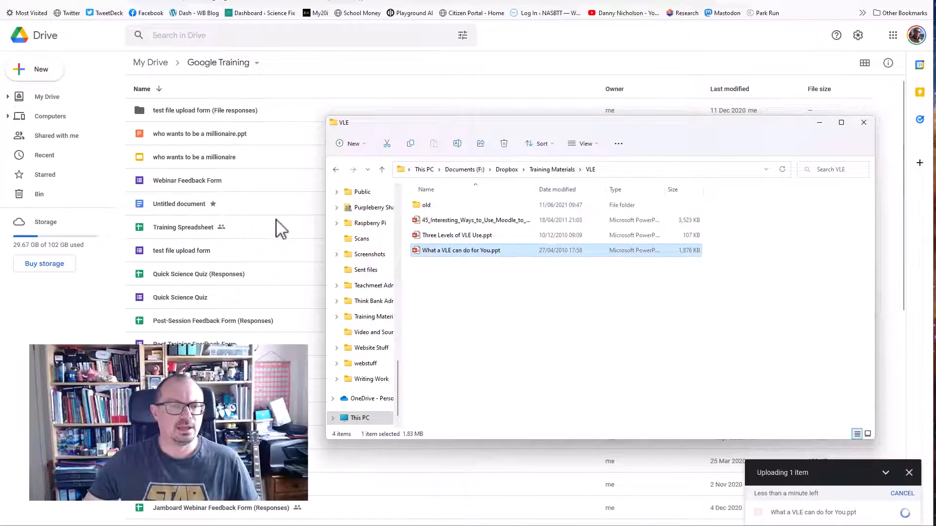
pyautogui.click(820, 124)
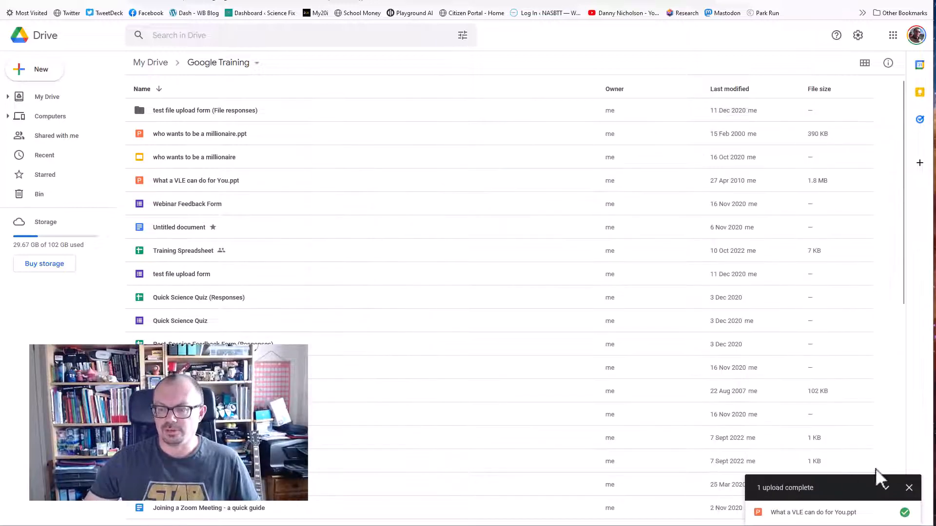
pyautogui.scroll(-12, 252, 299)
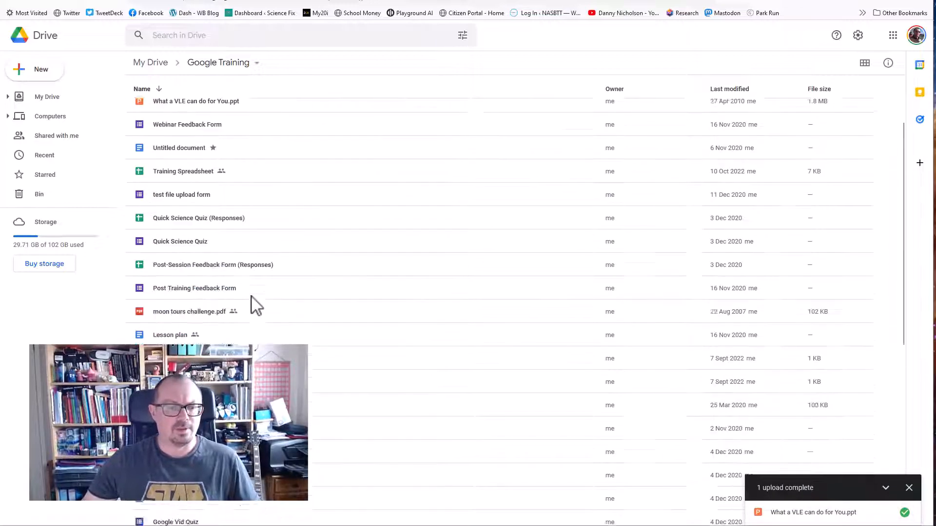
pyautogui.scroll(12, 465, 220)
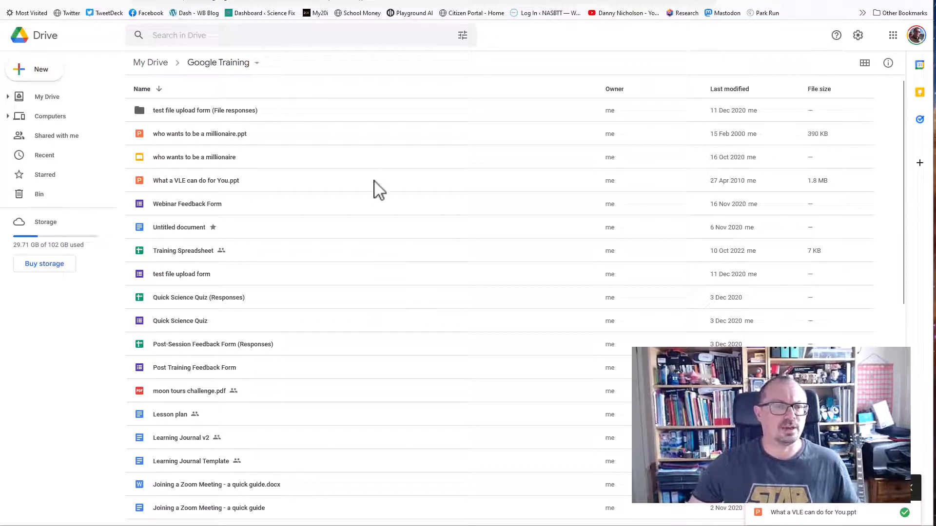
# - Open the sharing settings of who wants to be a millionaire.ppt
pyautogui.rightClick(198, 134)
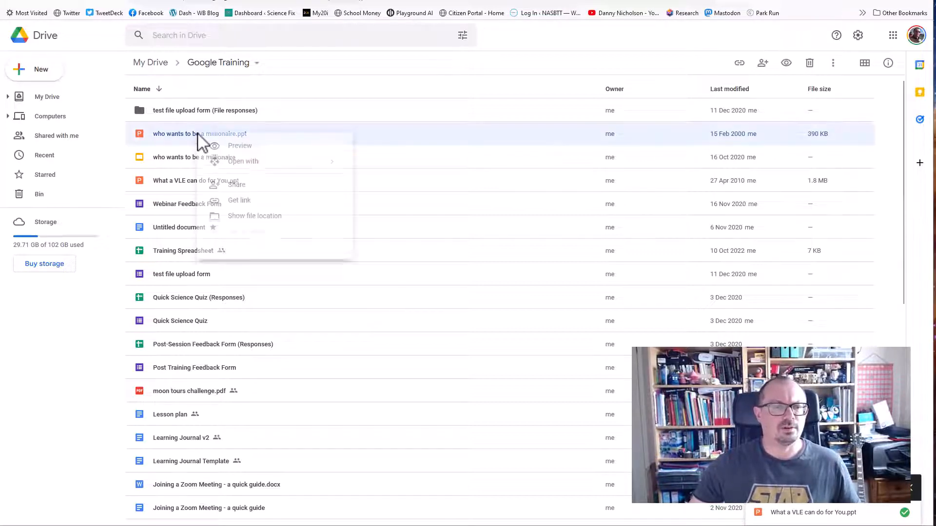
pyautogui.click(239, 188)
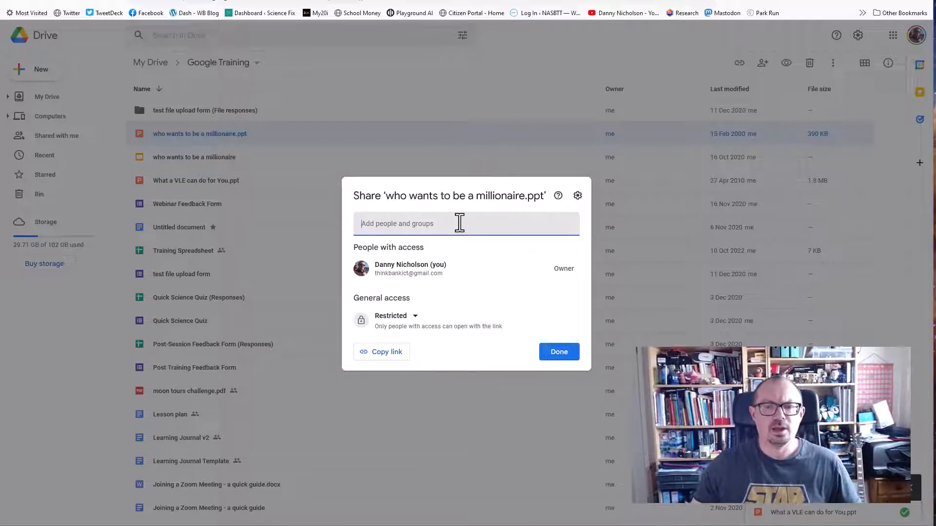
# - Try adding a contact as an Editor of the file, look at the other role options, and back out without sending
pyautogui.click(425, 225)
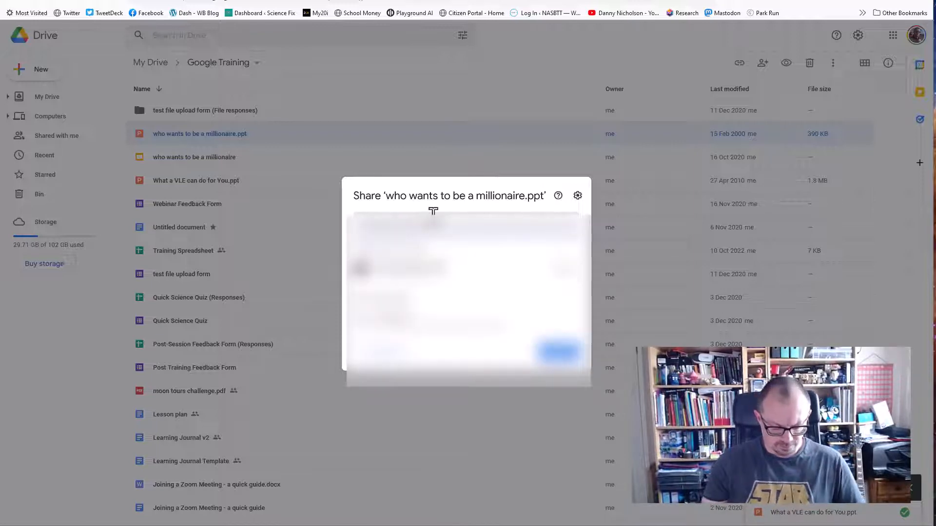
pyautogui.write('test')
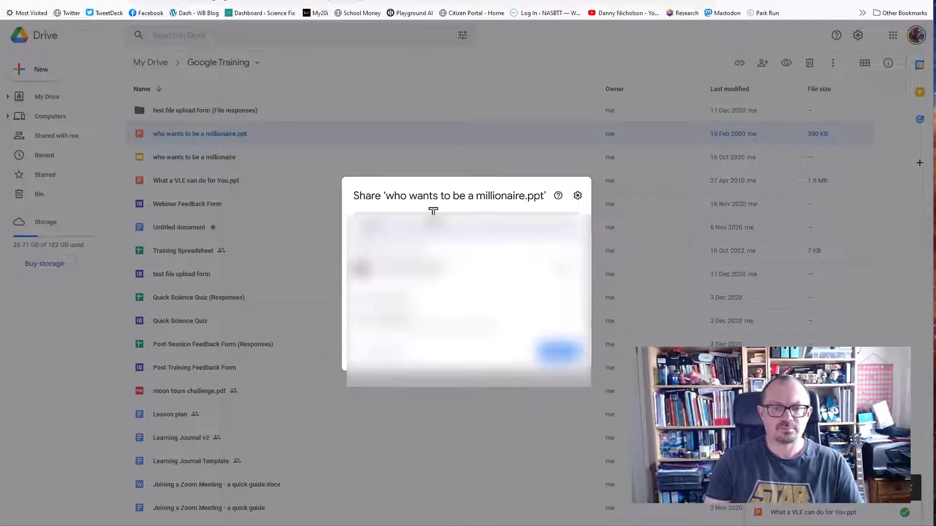
pyautogui.press('BackSpace')
pyautogui.press('BackSpace')
pyautogui.press('BackSpace')
pyautogui.press('BackSpace')
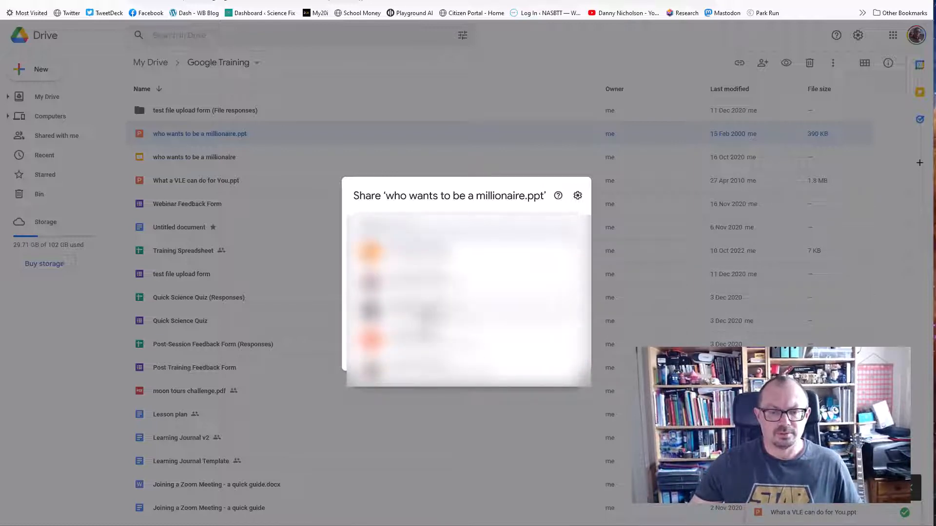
pyautogui.click(428, 315)
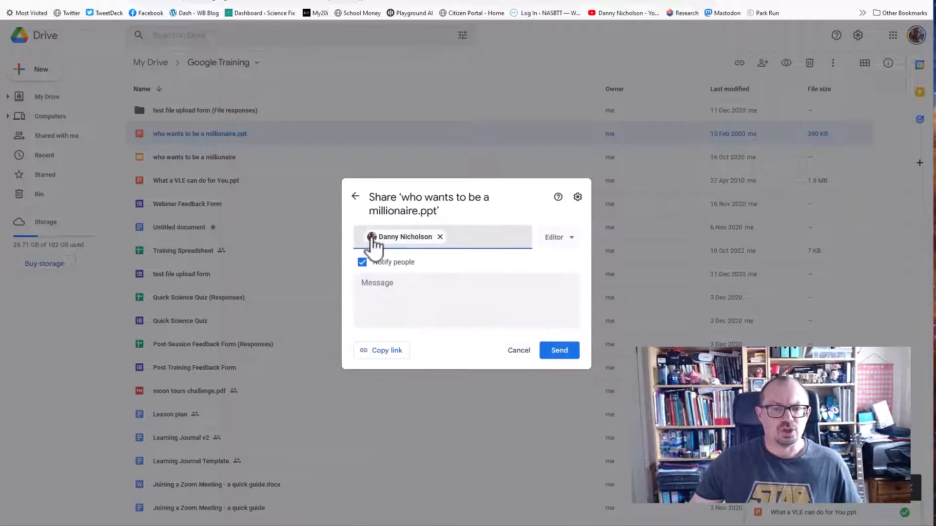
pyautogui.click(571, 238)
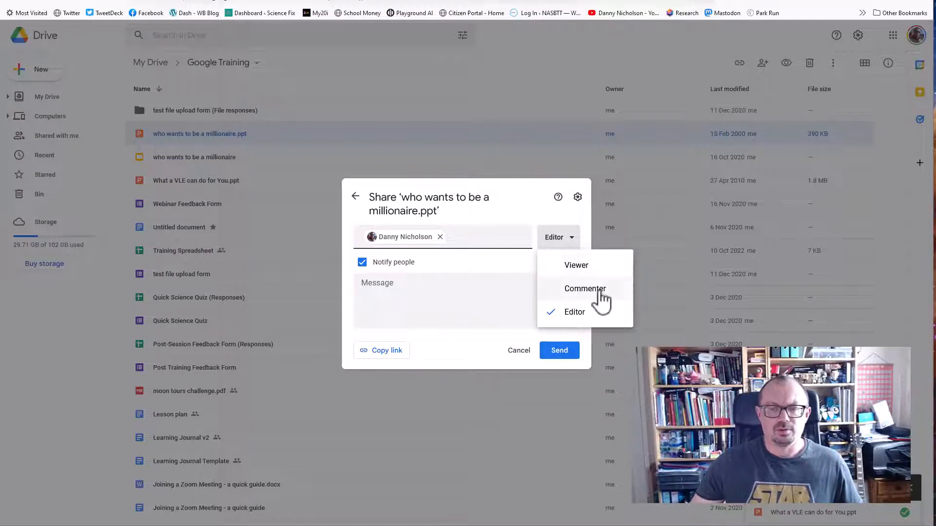
pyautogui.click(514, 203)
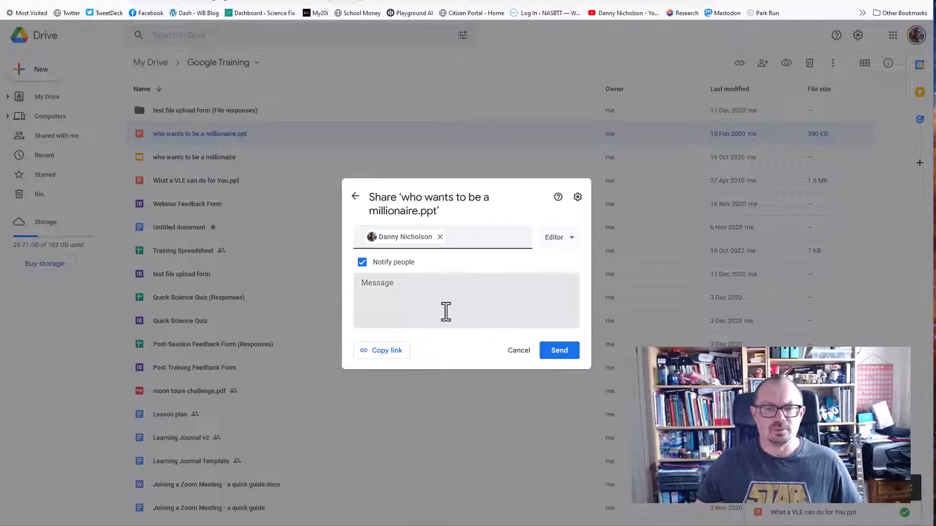
pyautogui.click(356, 197)
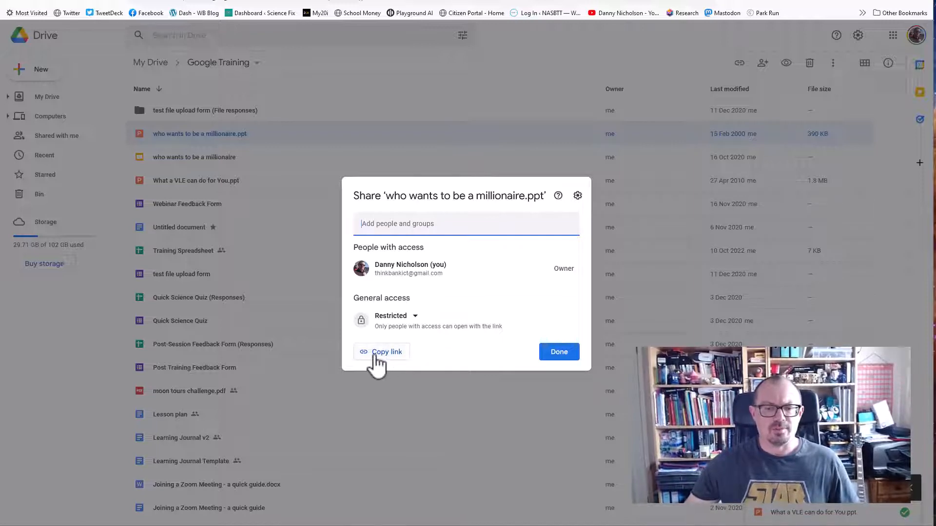
# - Set the general access of who wants to be a millionaire.ppt to Anyone with the link
pyautogui.click(415, 317)
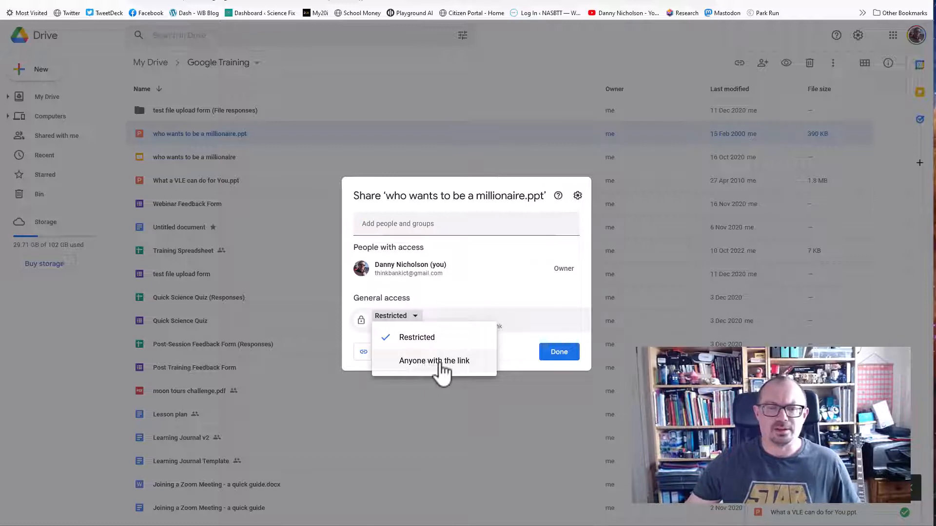
pyautogui.click(518, 355)
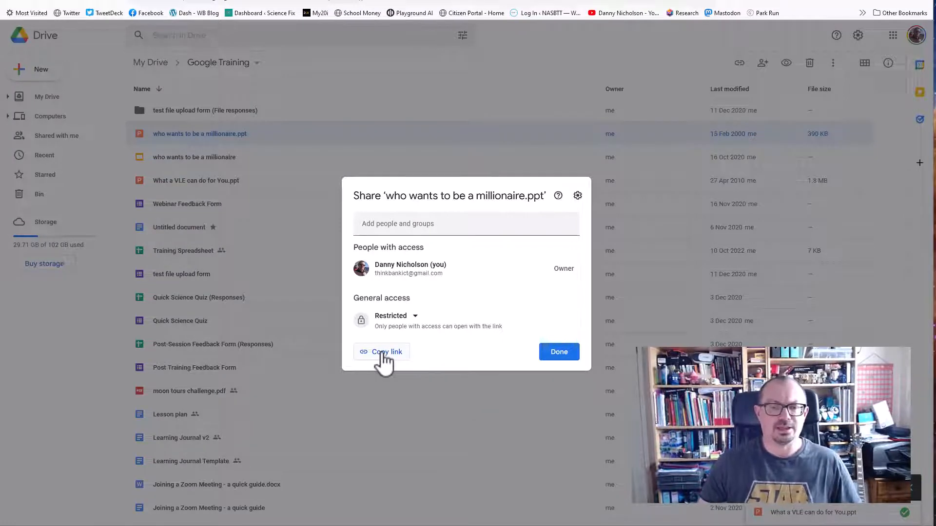
pyautogui.click(413, 321)
pyautogui.click(433, 361)
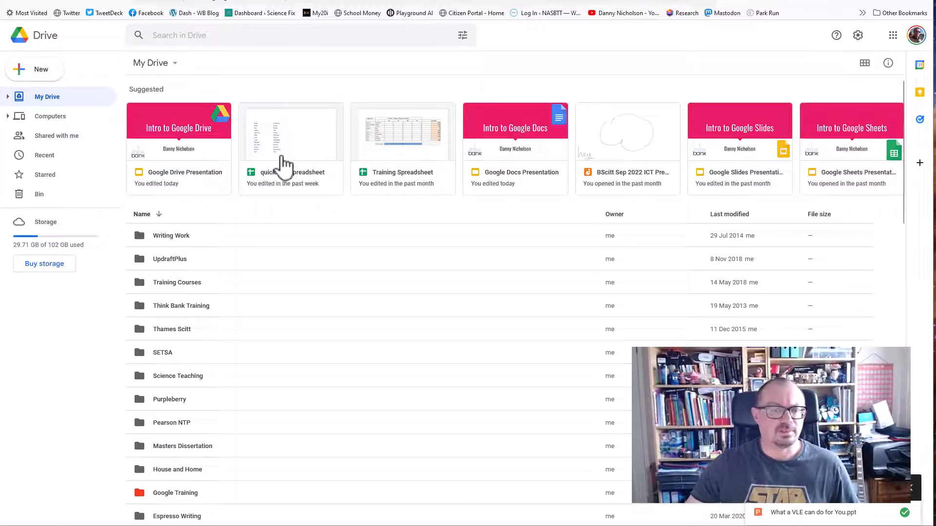
# - Check the actions available for the Writing Work folder and sort My Drive by name in ascending order
pyautogui.rightClick(174, 236)
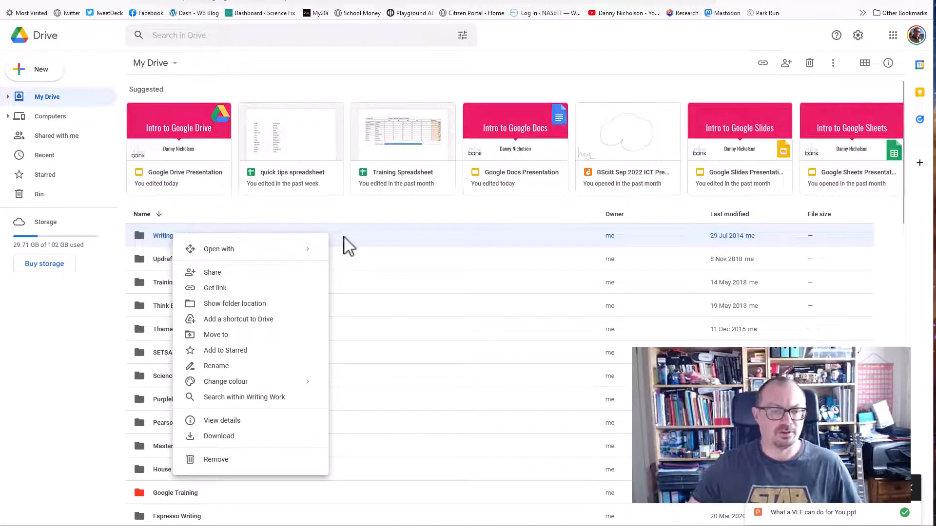
pyautogui.click(377, 215)
pyautogui.click(376, 215)
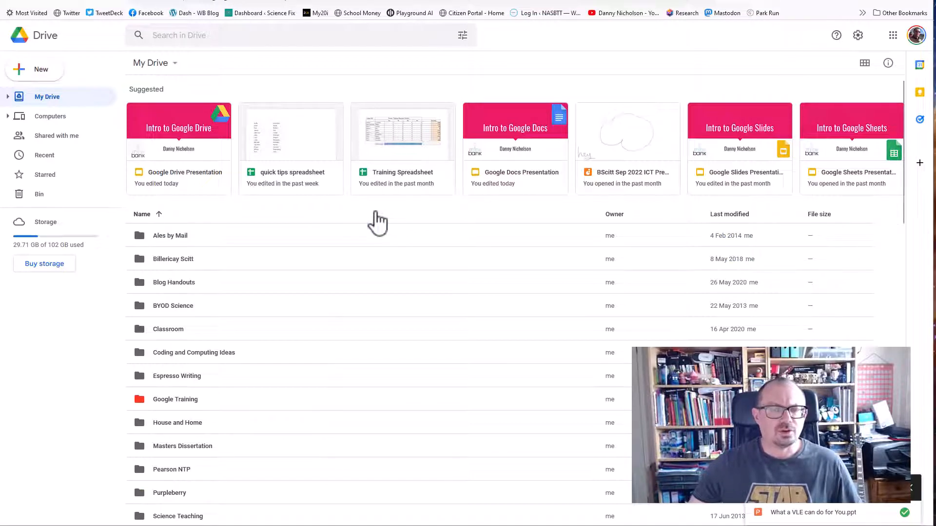